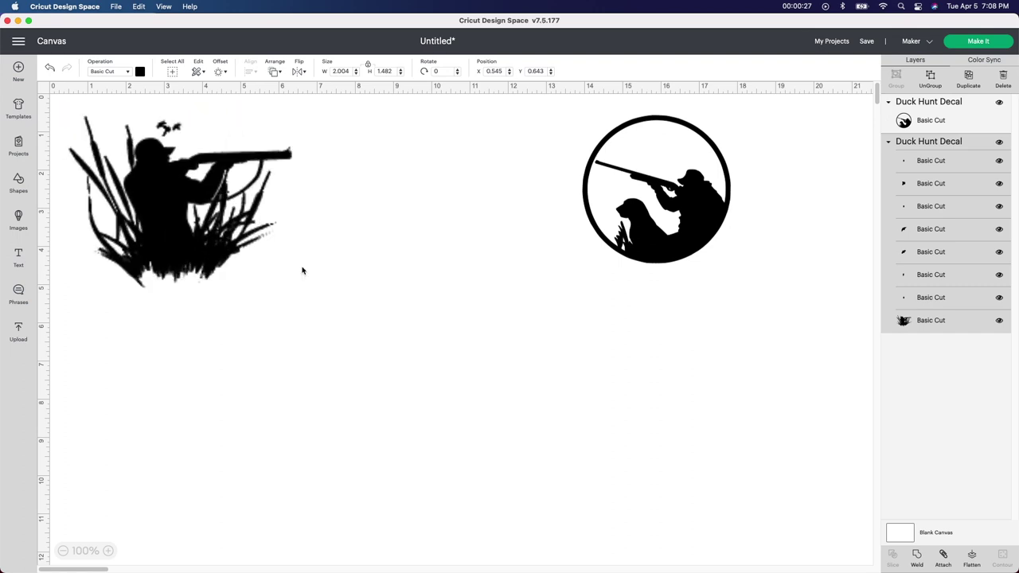
Reposition the standing hunter decal and the circular hunter-and-dog decal with space between them near the canvas's upper edge.
left_click_drag(178, 202, 278, 213)
left_click_drag(650, 207, 567, 237)
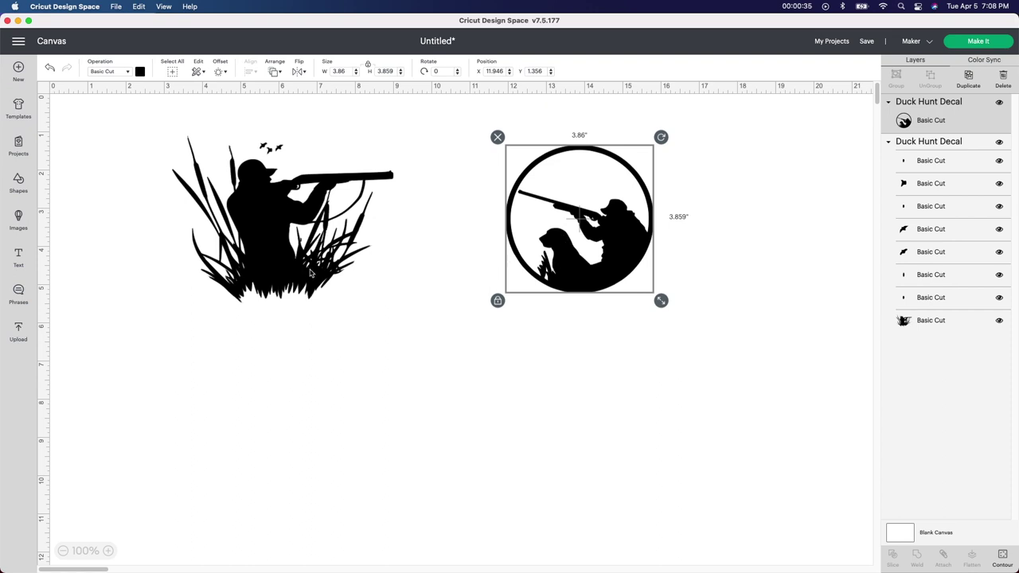
left_click_drag(308, 271, 273, 265)
left_click_drag(559, 264, 629, 267)
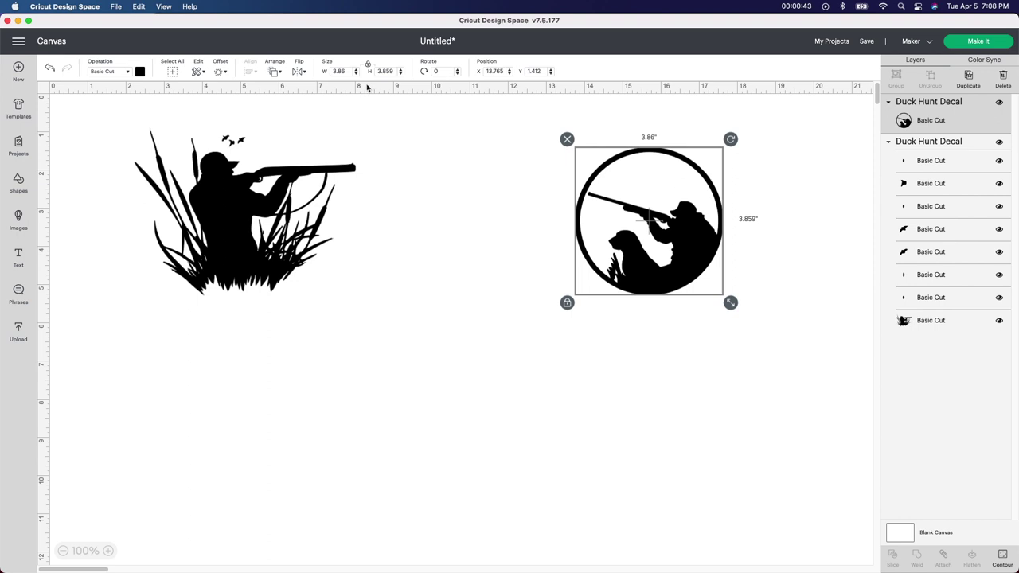
Set the standing hunter decal's width to 6 in with locked proportions and shift it slightly toward the upper-left corner.
left_click(275, 206)
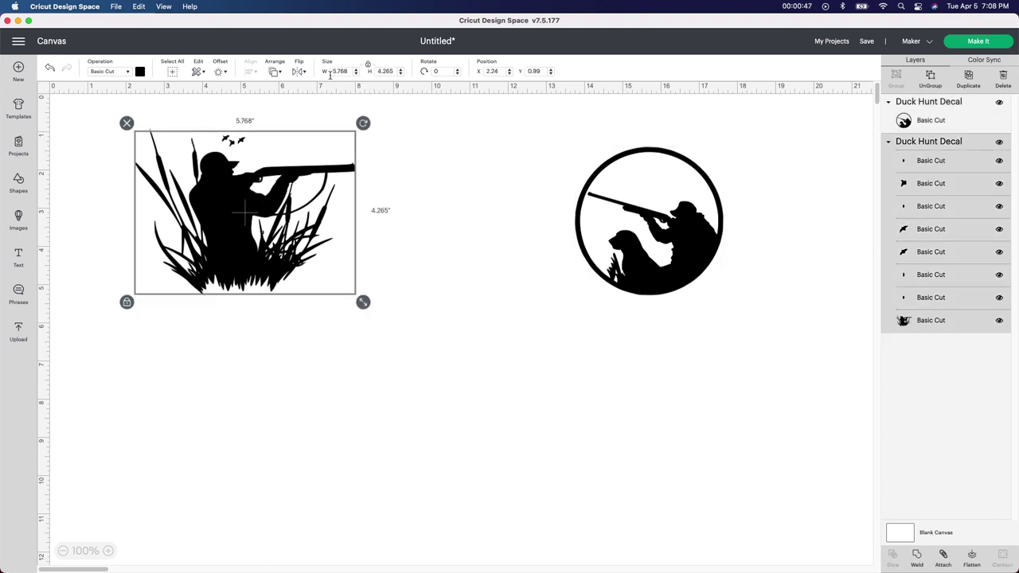
left_click_drag(350, 71, 318, 75)
type("6")
key("Return")
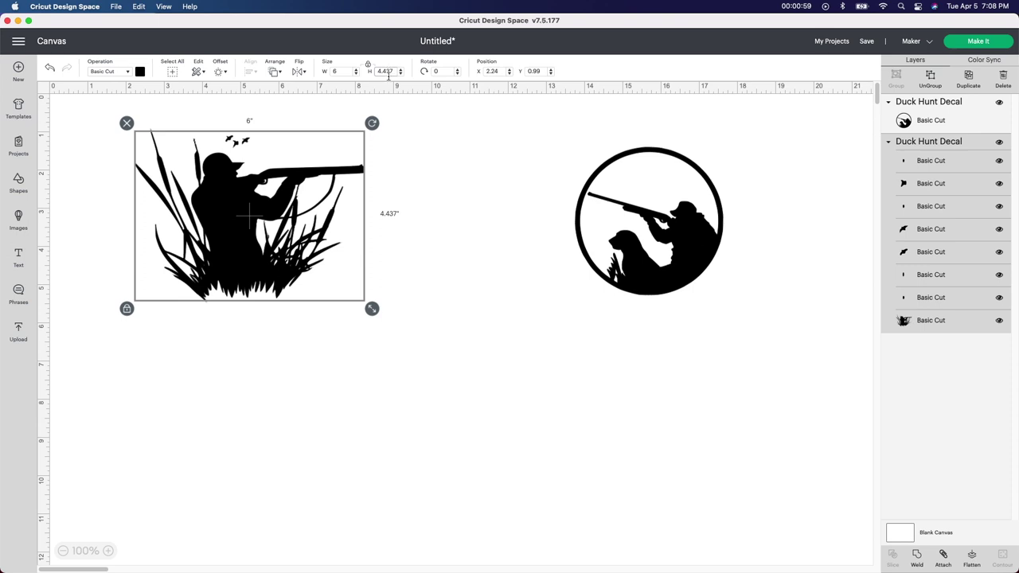
left_click_drag(299, 219, 277, 215)
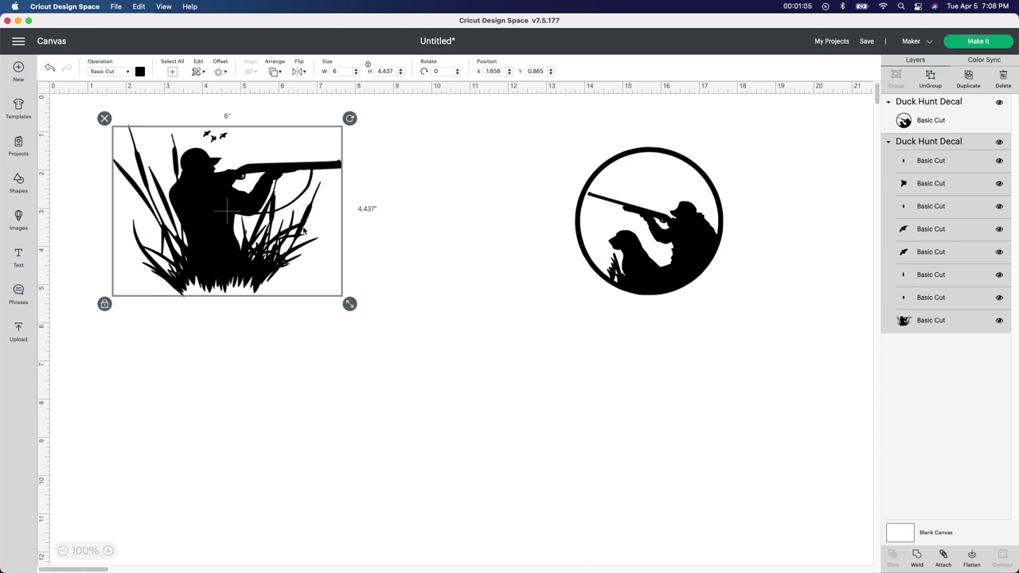
Try a 6 in height with unlocked proportions on the standing hunter decal, and undo it.
left_click(368, 64)
left_click(389, 72)
type("6")
key("Return")
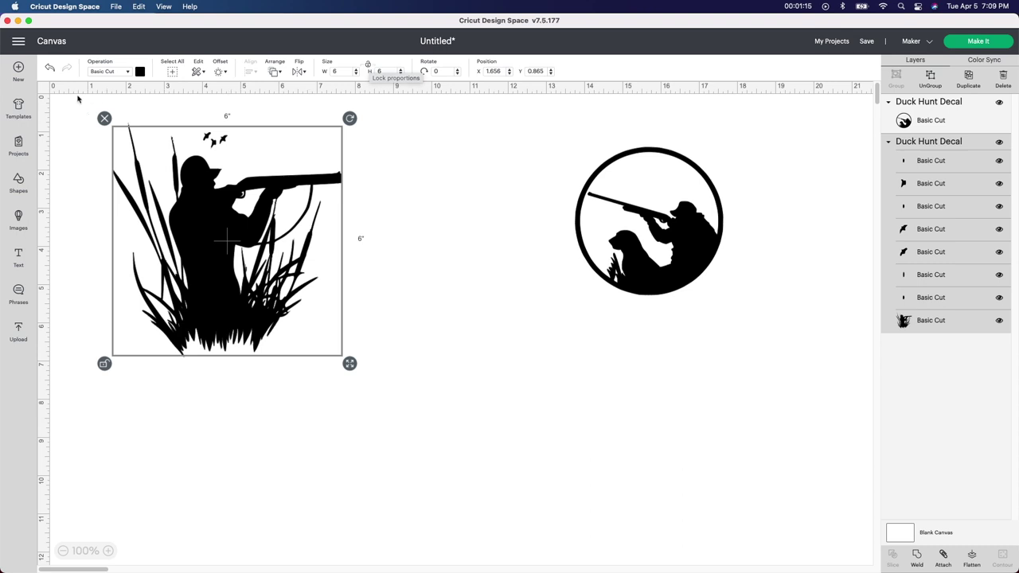
left_click(50, 69)
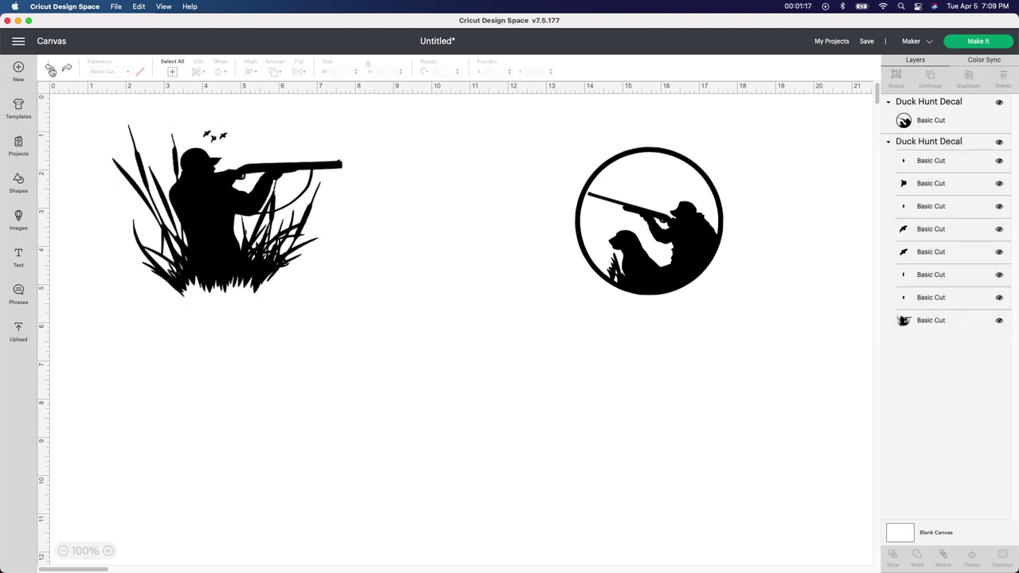
left_click(235, 285)
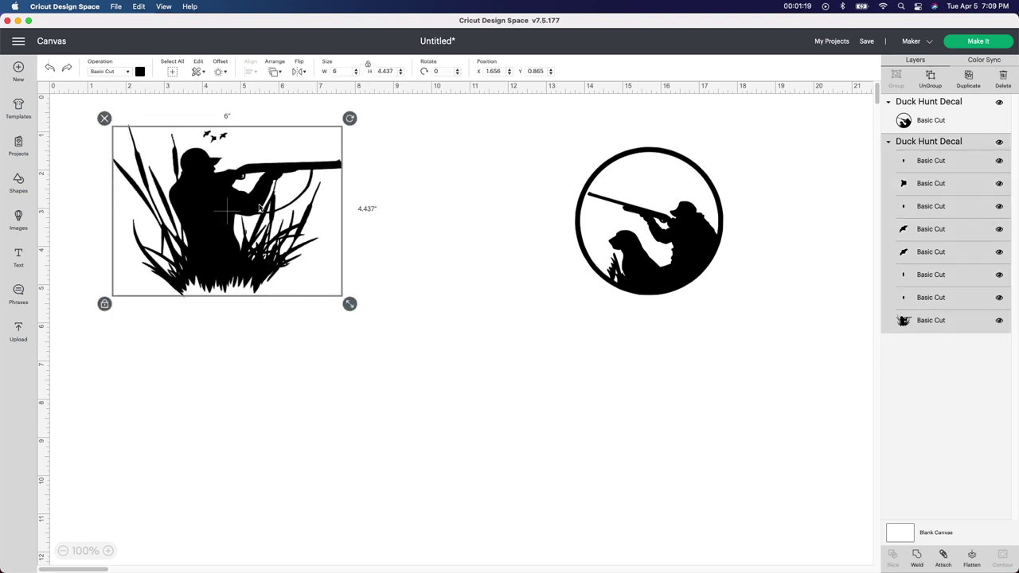
Move the circular decal closer to the standing hunter and set its width to 6 in.
left_click_drag(657, 259, 526, 235)
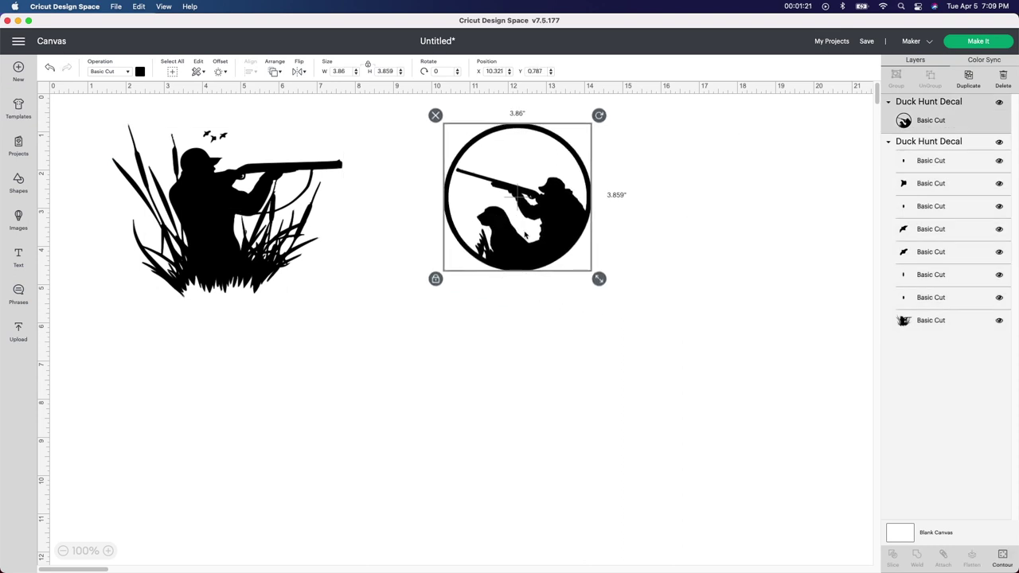
left_click(353, 71)
key("Return")
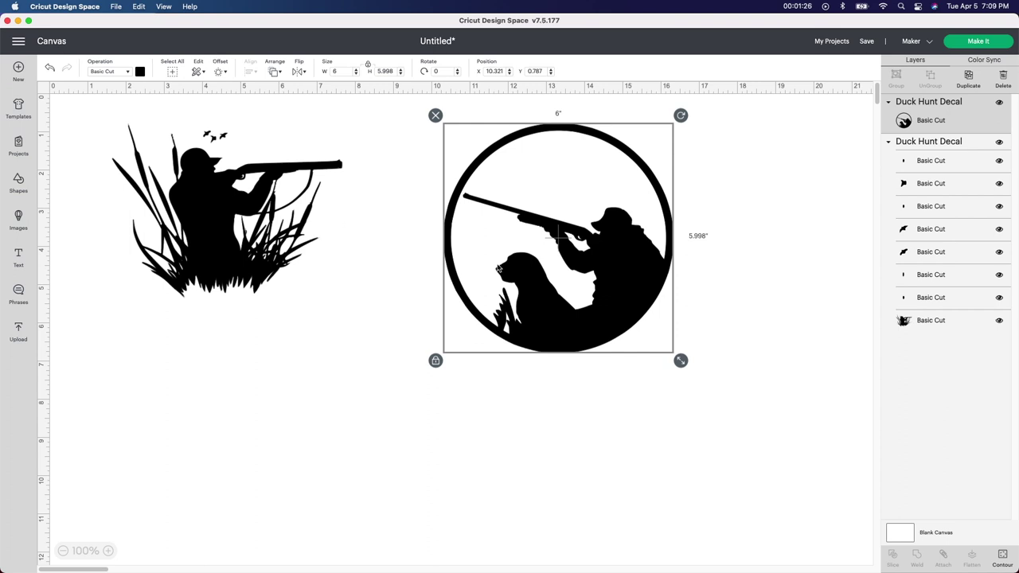
Enlarge the standing hunter decal to about 6.73 in wide, lower it on the canvas, and nudge the circular decal slightly.
left_click(308, 259)
left_click_drag(349, 303, 361, 332)
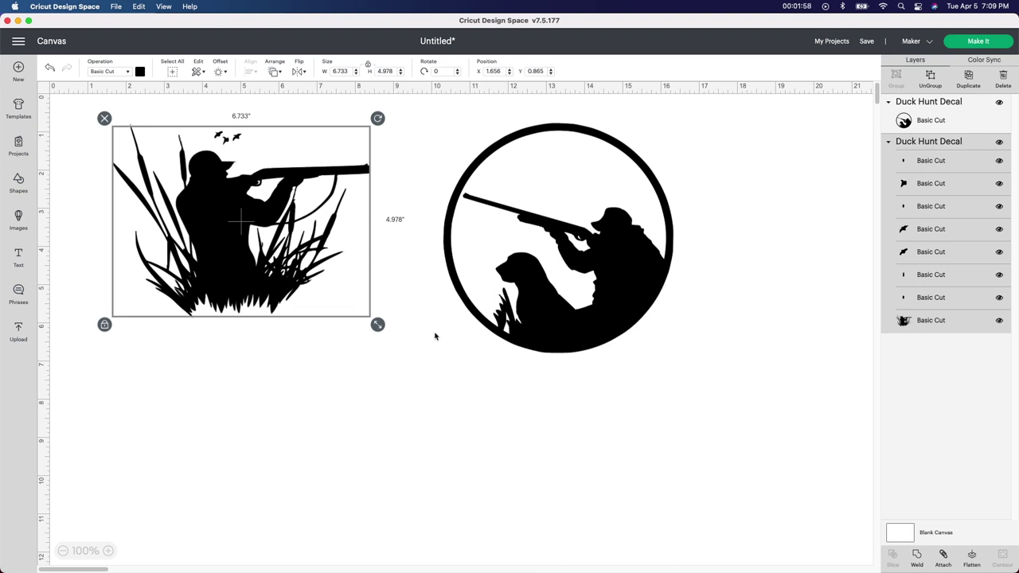
left_click_drag(320, 274, 320, 294)
left_click(401, 291)
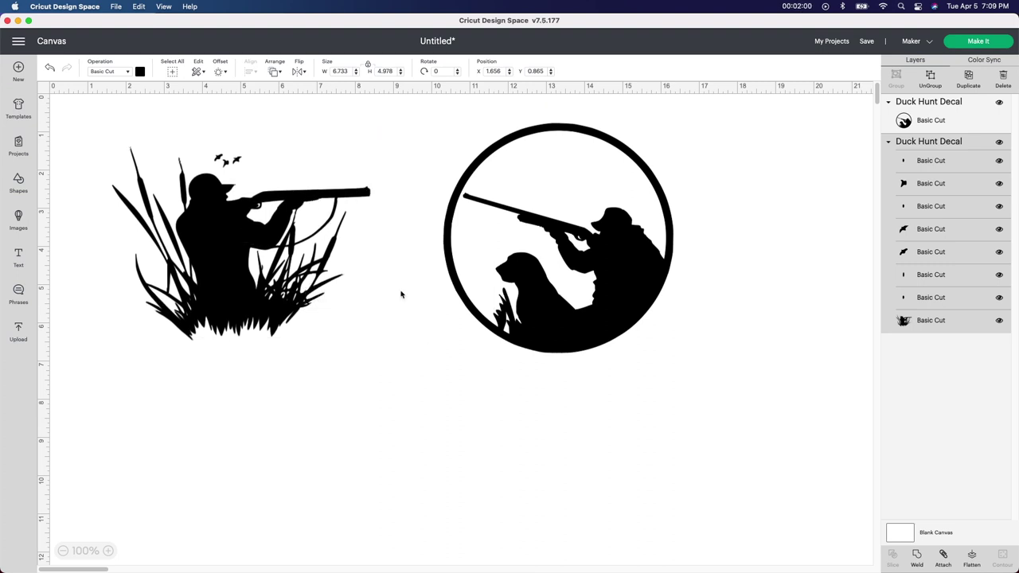
left_click(518, 290)
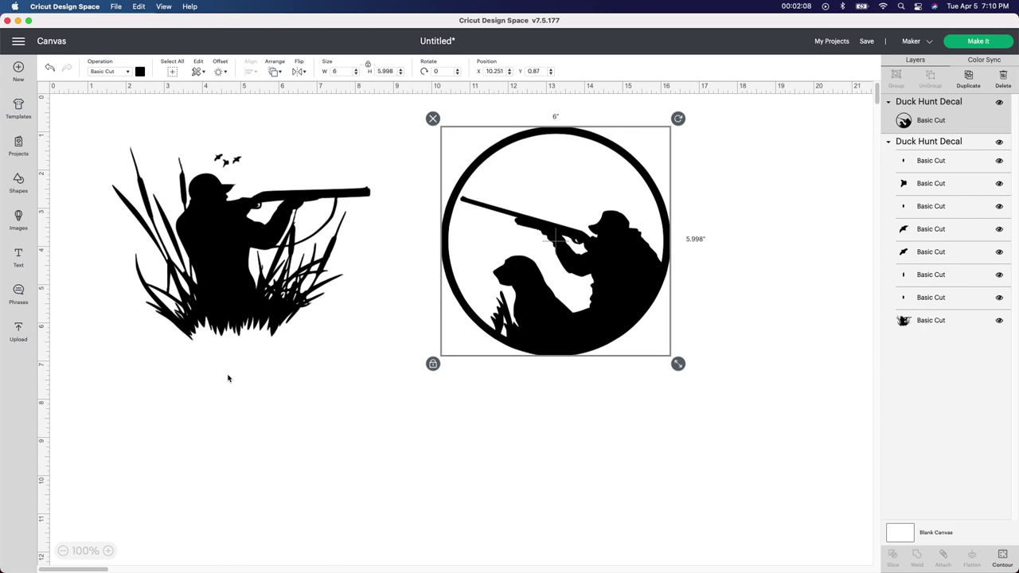
Set the standing hunter decal's width to 6.5 in and move the circular decal closer to it.
left_click(253, 296)
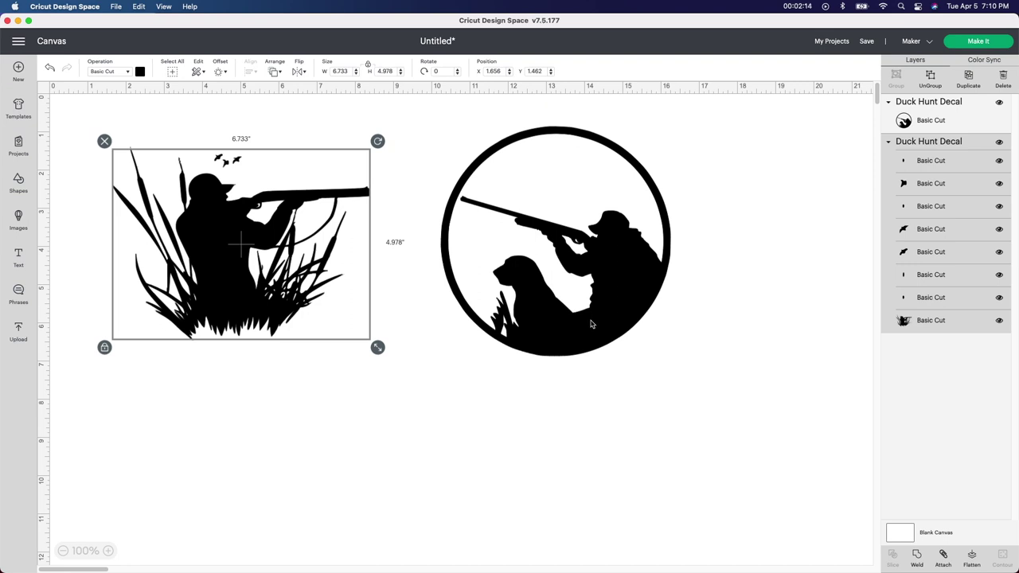
left_click_drag(377, 347, 367, 341)
left_click(341, 71)
type("6.5")
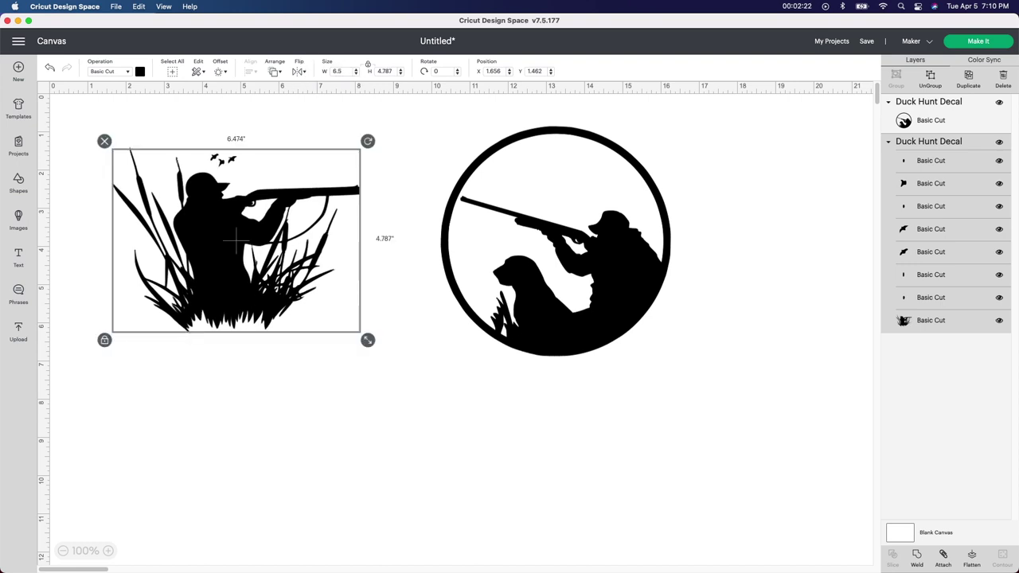
key("Return")
left_click(554, 269)
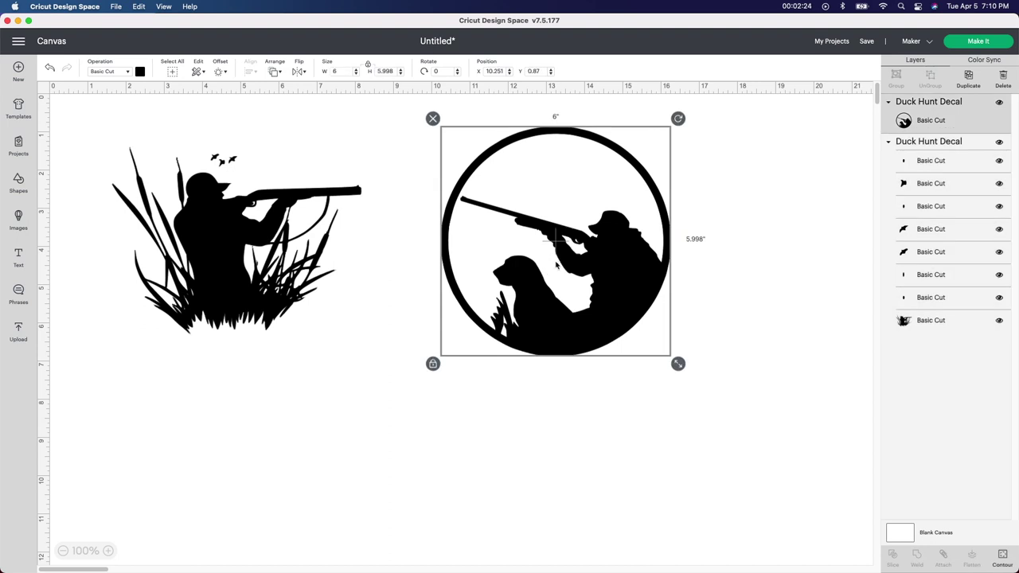
left_click_drag(567, 233, 543, 229)
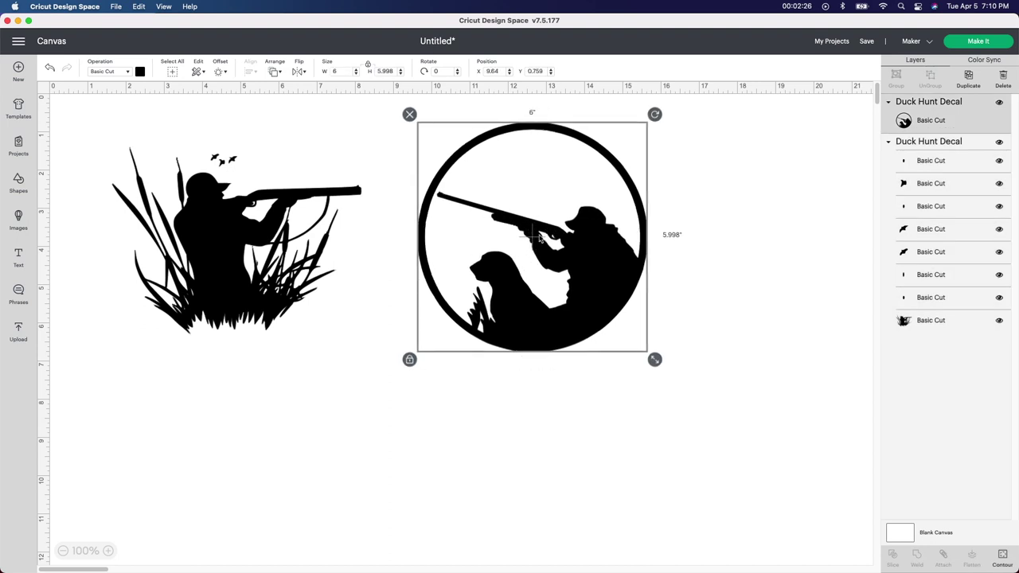
Weld all layers of the standing hunter decal into a single cut shape.
left_click(275, 257)
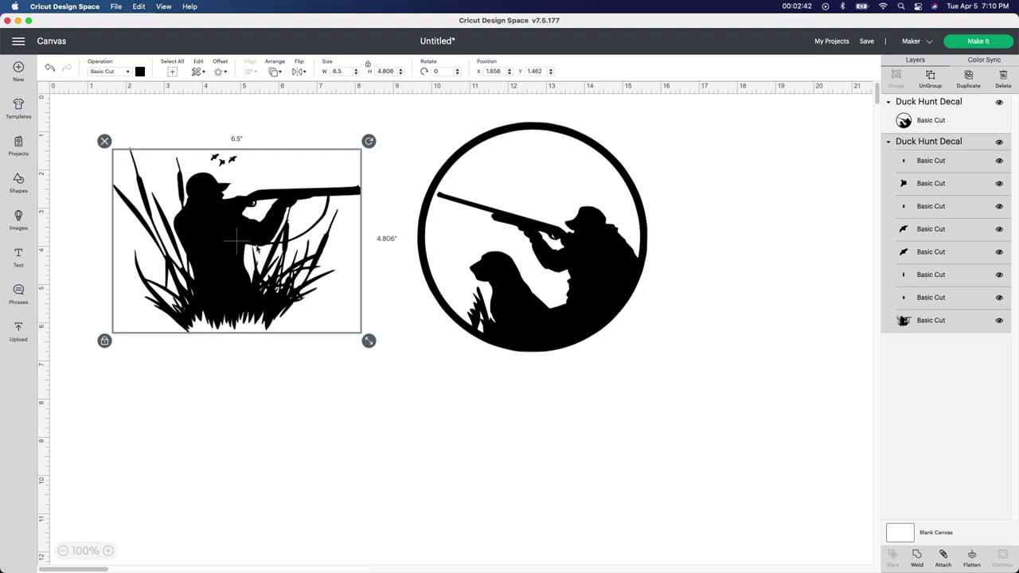
left_click(917, 559)
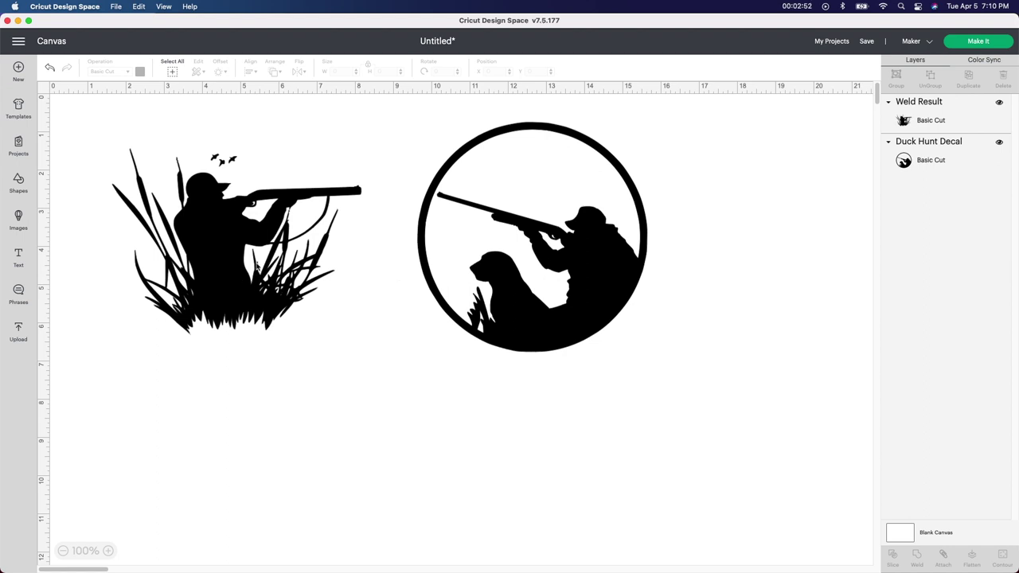
left_click(268, 291)
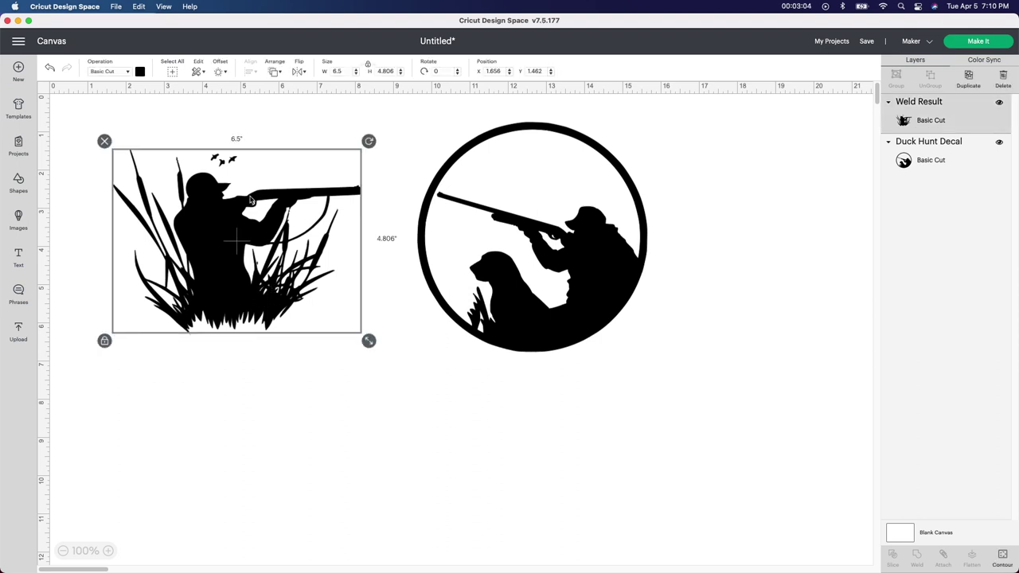
left_click(532, 269)
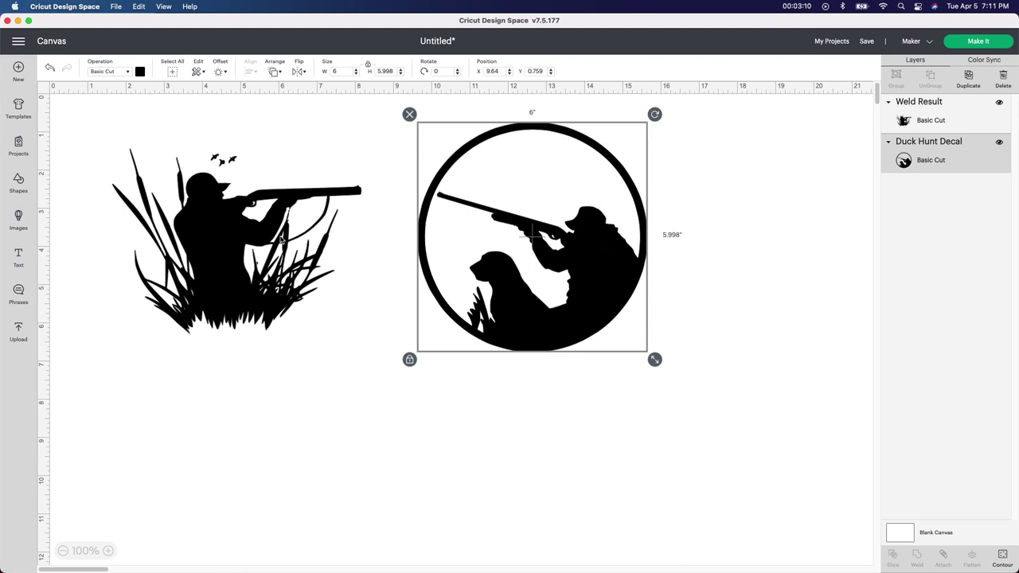
Try a golden yellow material color on the welded hunter decal and set it back to black.
left_click(294, 270)
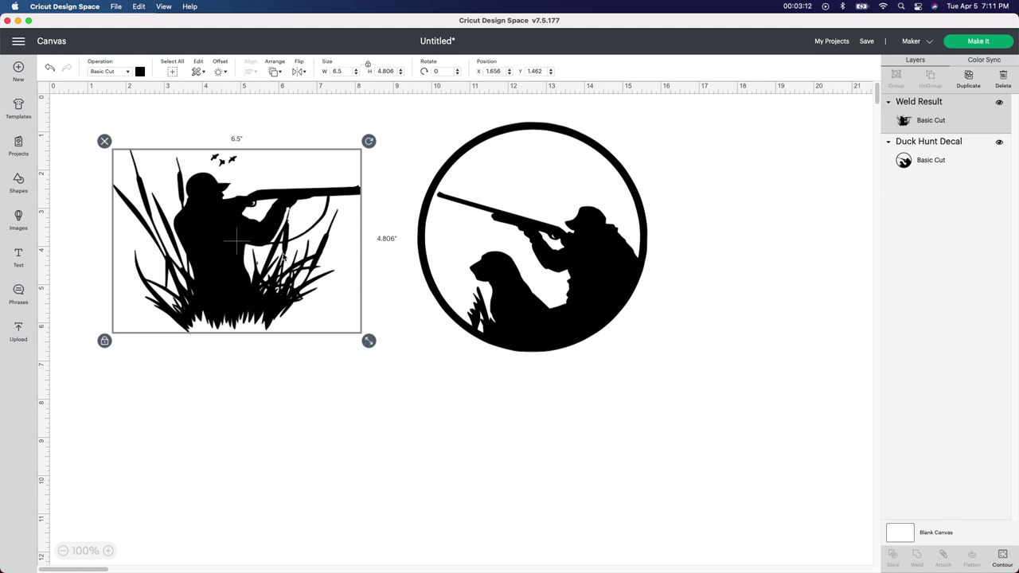
left_click(142, 73)
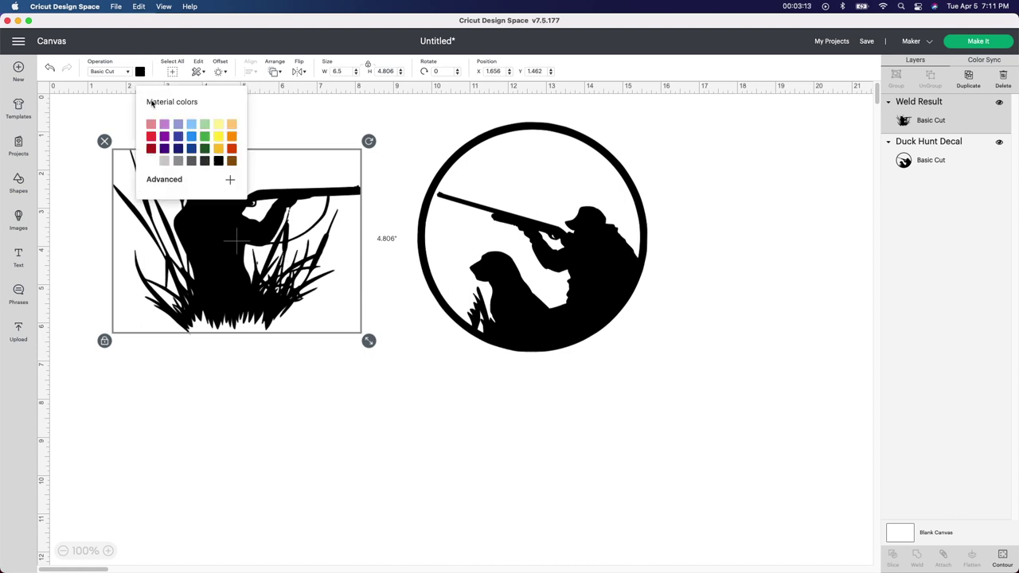
left_click(191, 151)
left_click(205, 157)
left_click(216, 159)
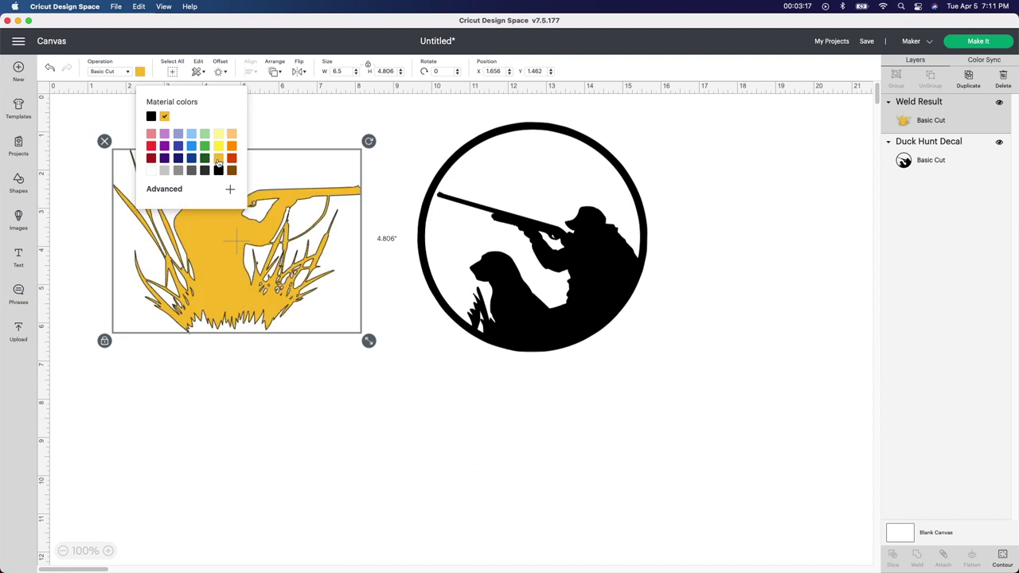
left_click(150, 117)
Change the circular hunter-and-dog decal's material color to brown and deselect it.
left_click(522, 302)
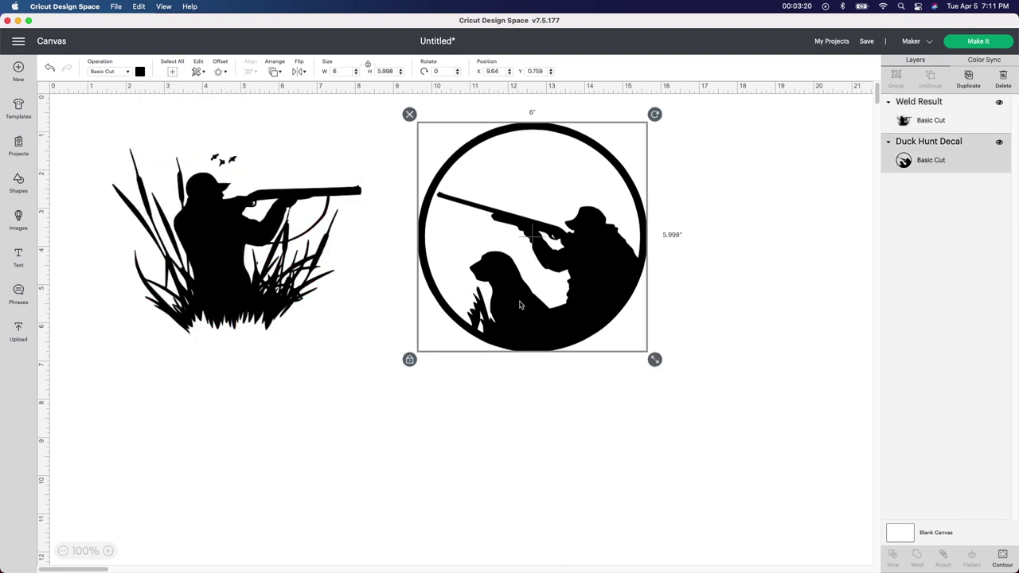
left_click(140, 72)
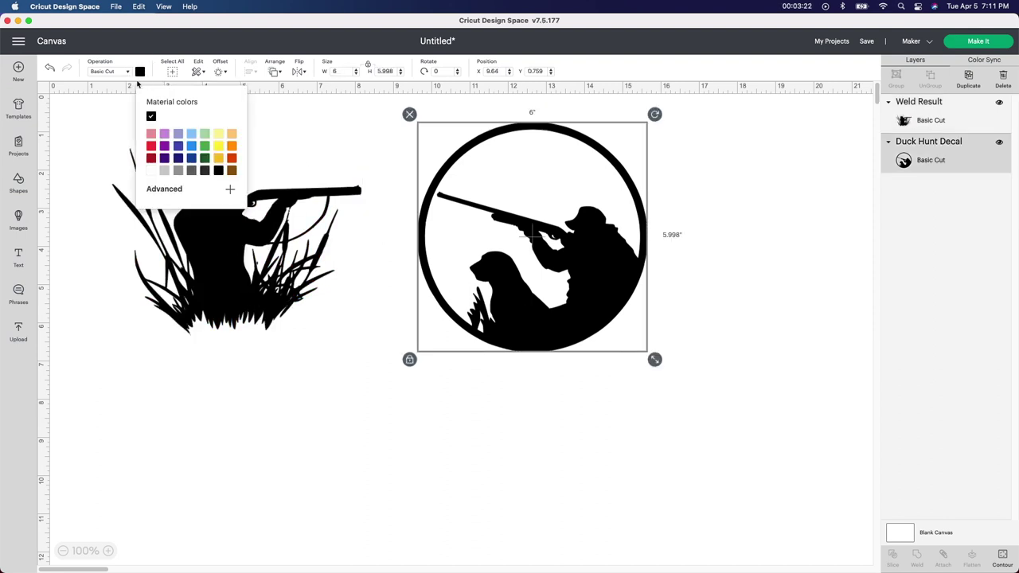
left_click(232, 171)
left_click(603, 393)
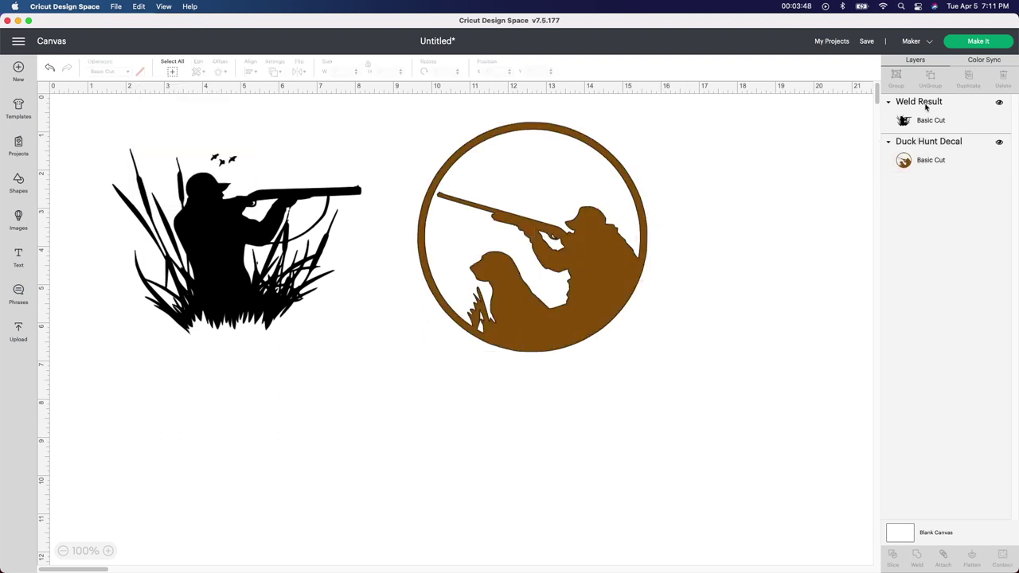
Send the project to mat preparation and check the layout of the black and brown mats.
left_click(981, 42)
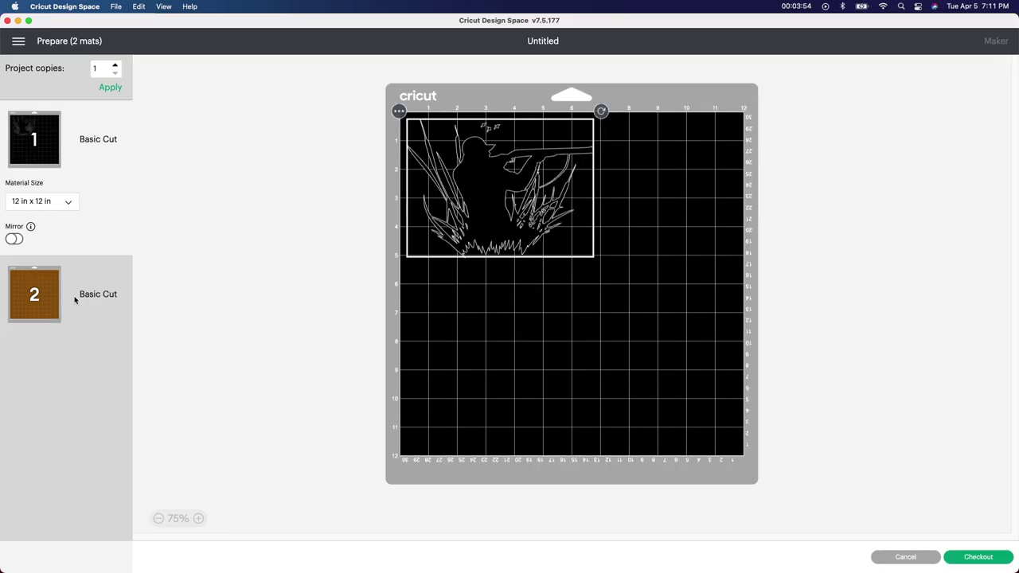
left_click(70, 296)
left_click(40, 155)
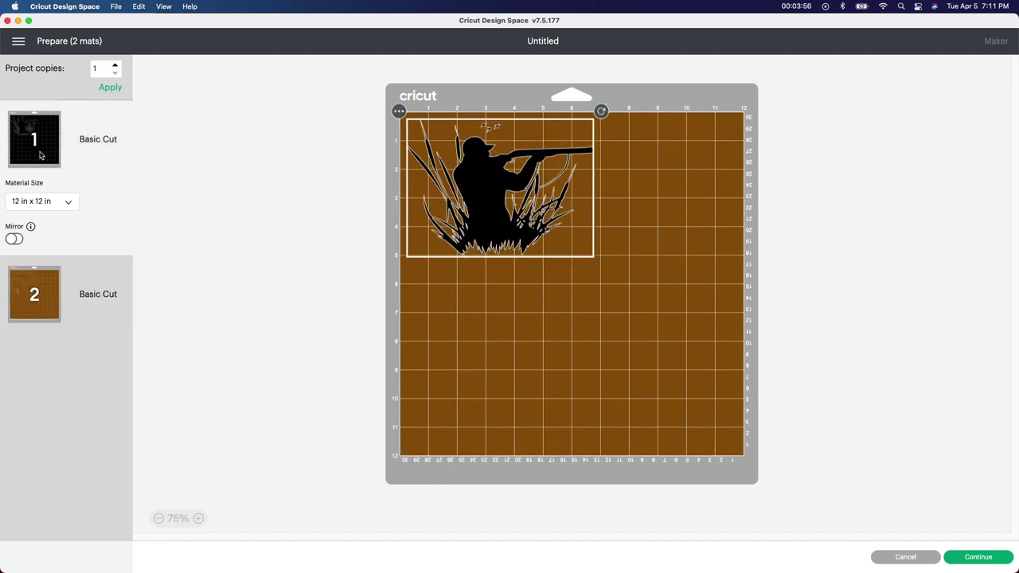
left_click(40, 301)
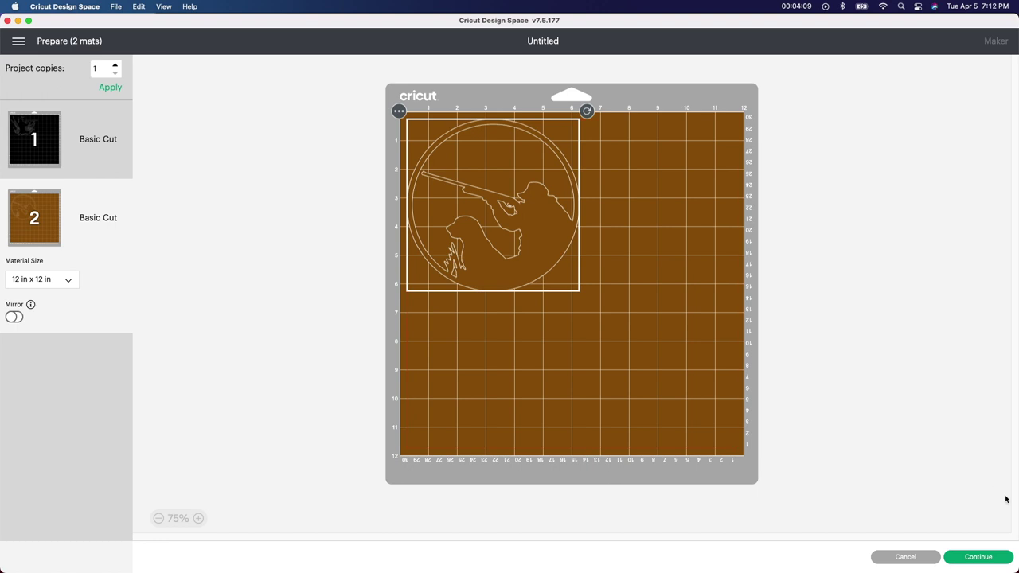
Continue to the cutting setup and set the base material to Premium Vinyl.
left_click(980, 556)
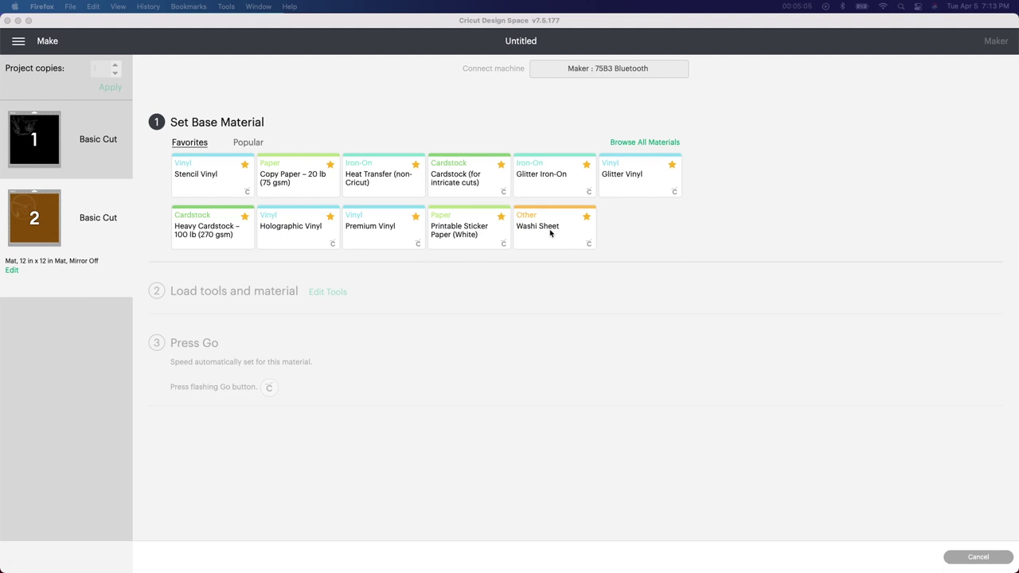
left_click(389, 234)
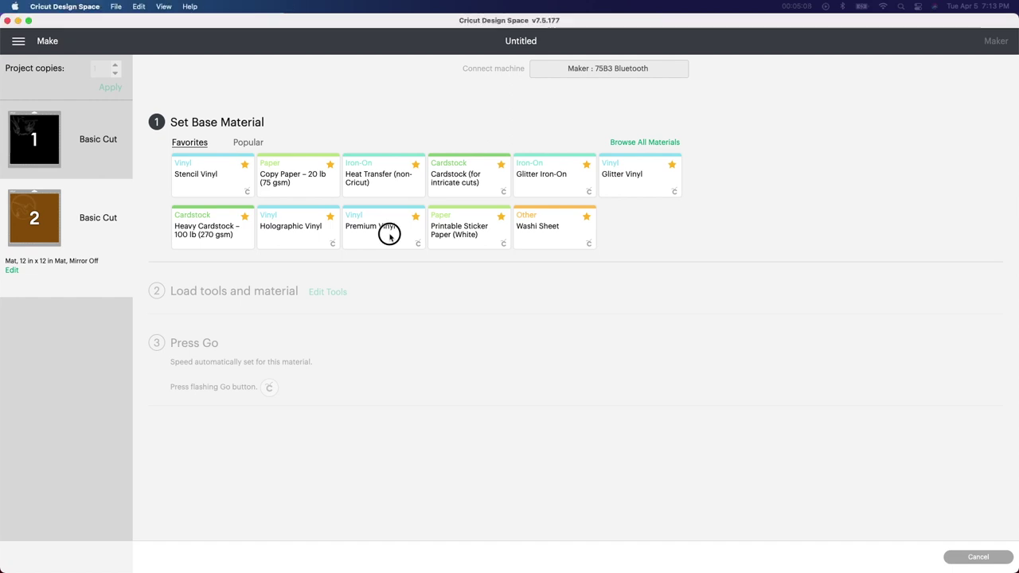
left_click(390, 235)
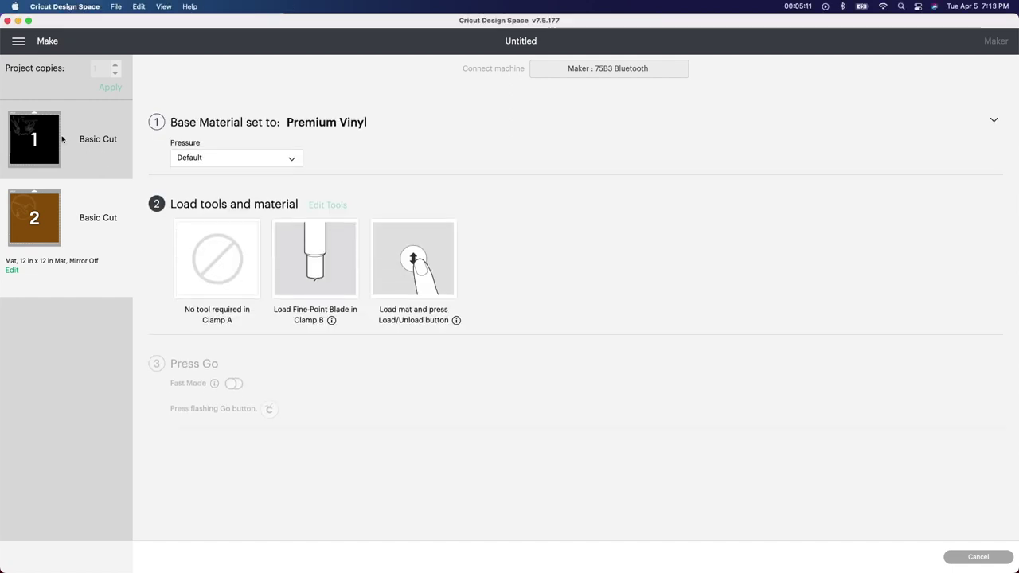
Select the first mat, check its image layout and Mirror setting in the mat editor, and close the editor.
mouse_move(35, 131)
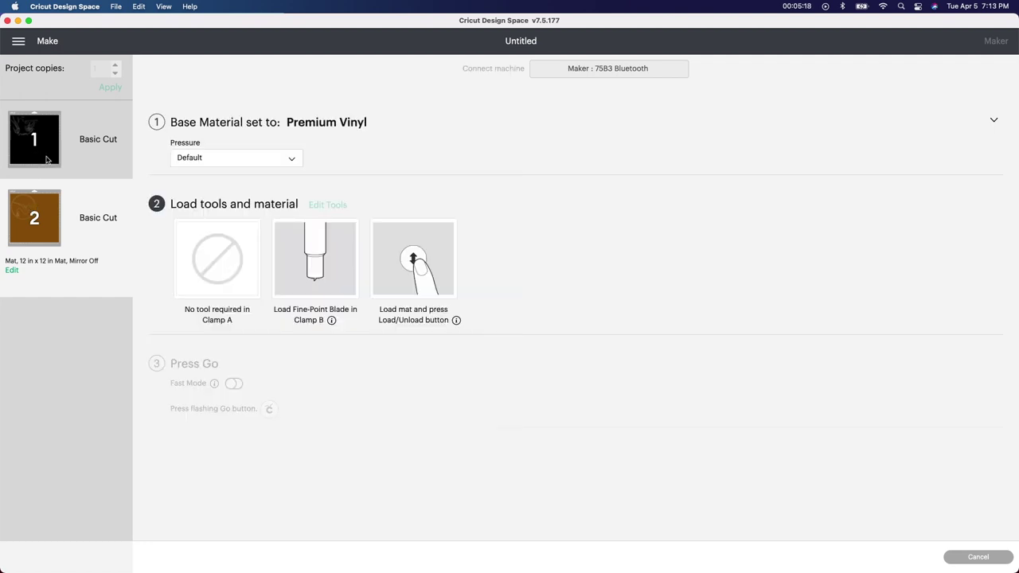
left_click(46, 159)
left_click(12, 191)
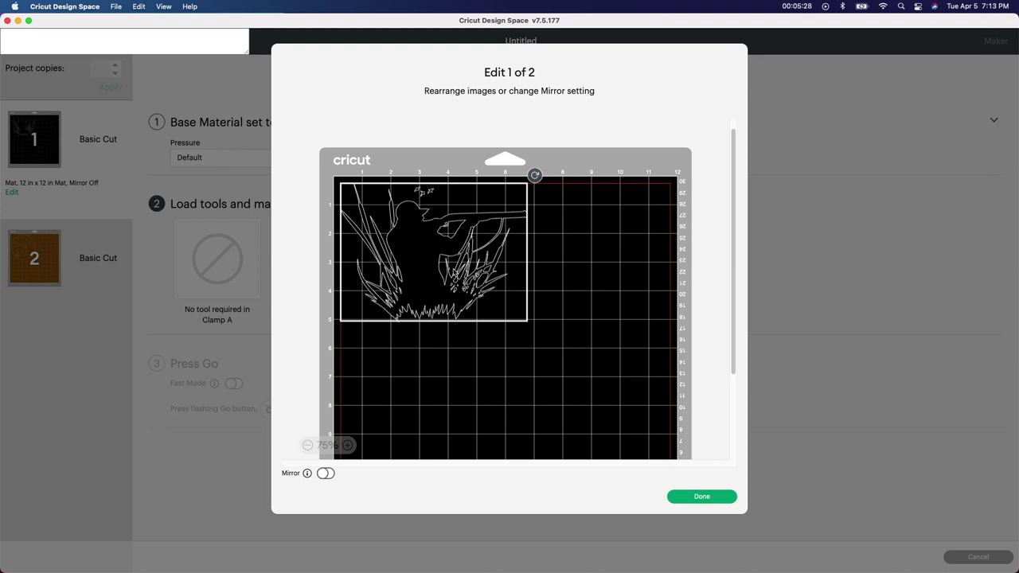
left_click(702, 496)
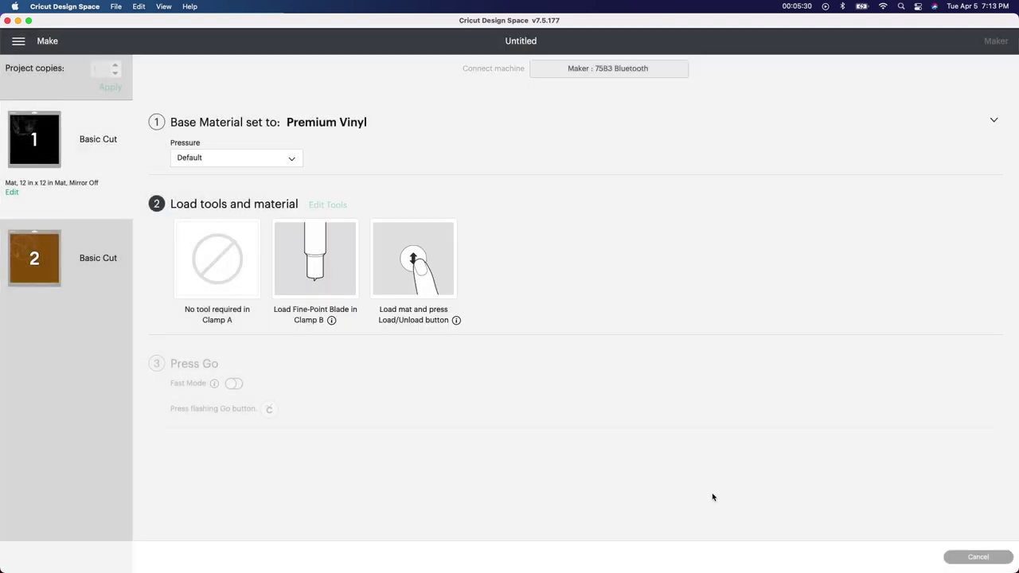